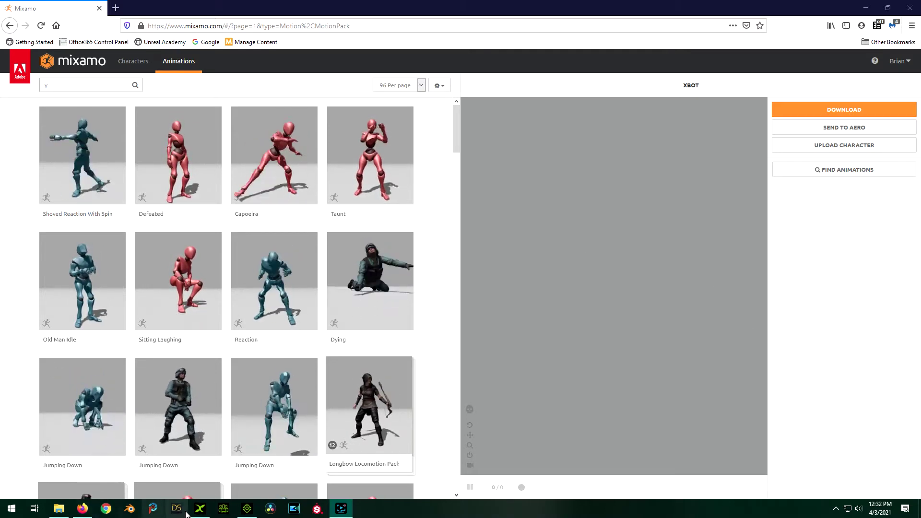
Step: Back in Mixamo, search the Characters list for 'x' and load X Bot into the preview
click(200, 508)
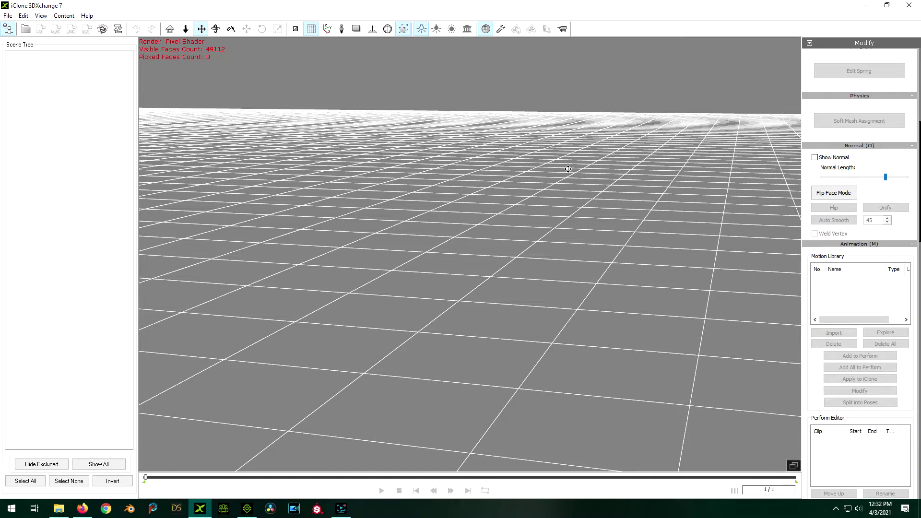
click(865, 5)
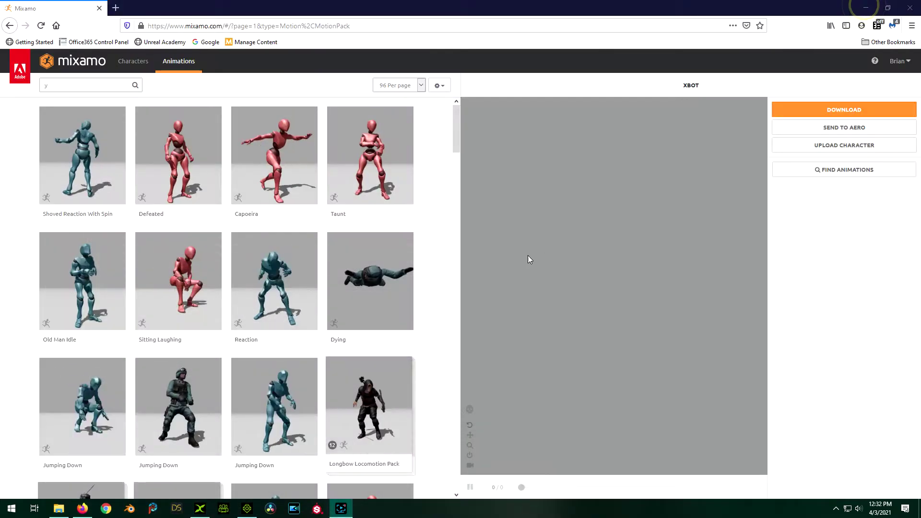
click(136, 65)
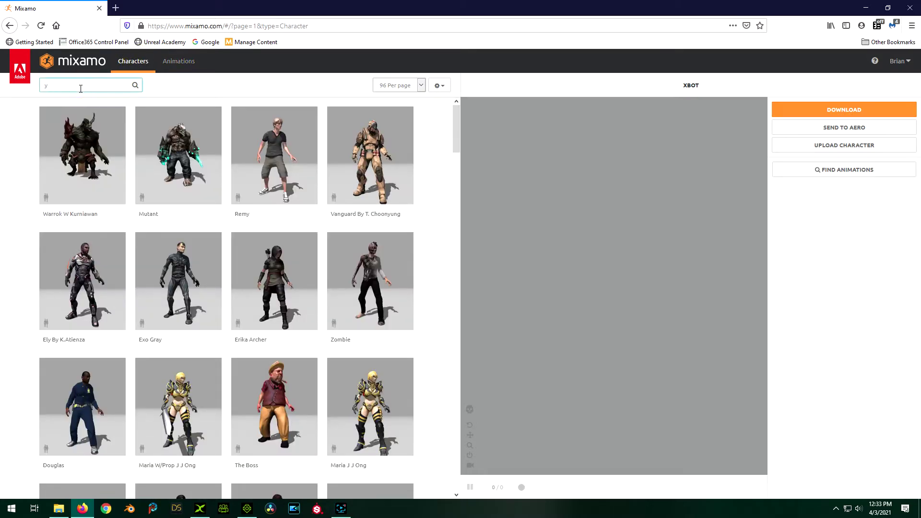
drag(66, 83, 23, 90)
text(x)
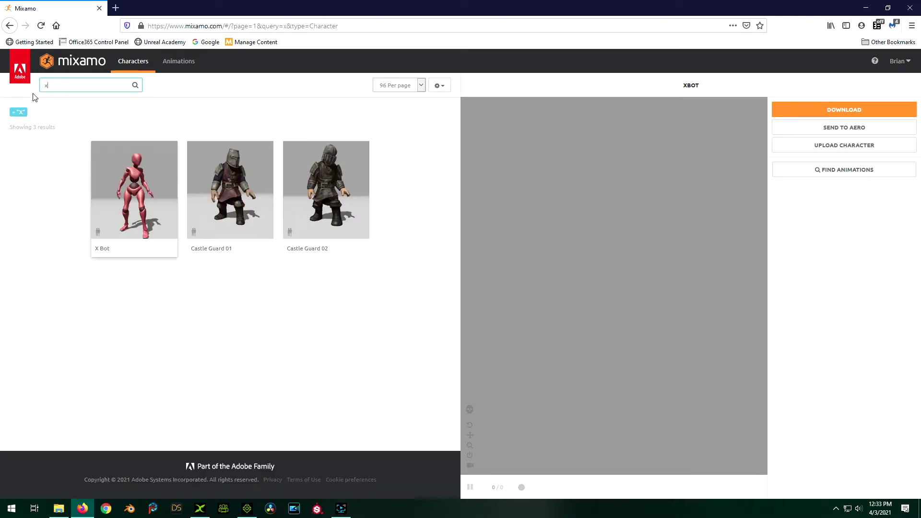
click(139, 181)
Step: Reload Mixamo, search characters for 'y' and make Y Bot the active character
click(41, 25)
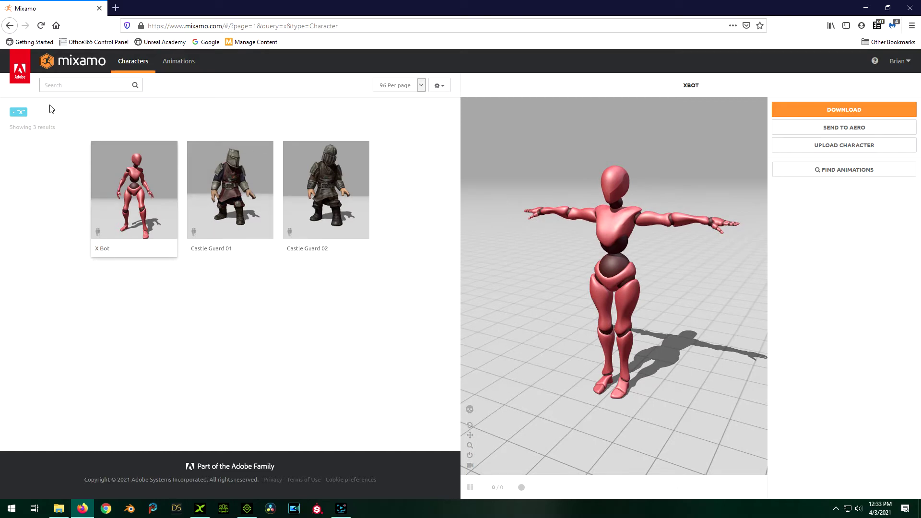
click(61, 86)
text(y)
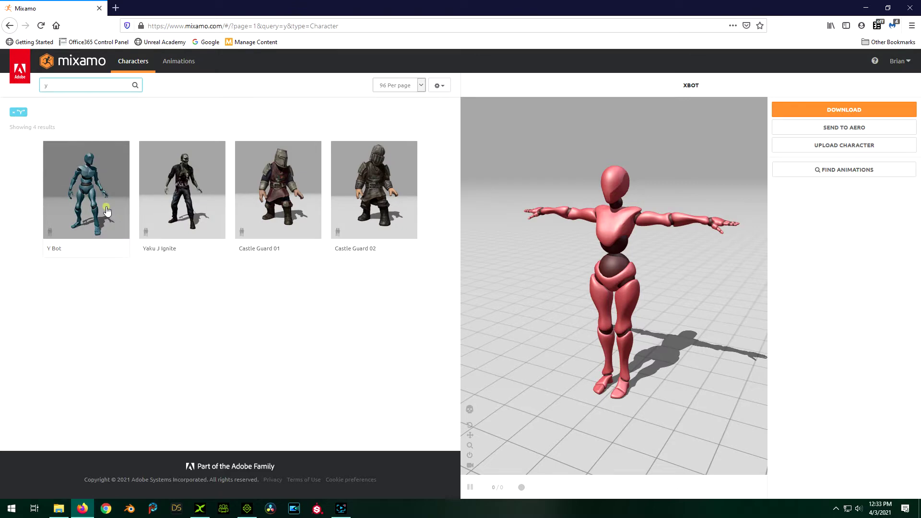
click(107, 211)
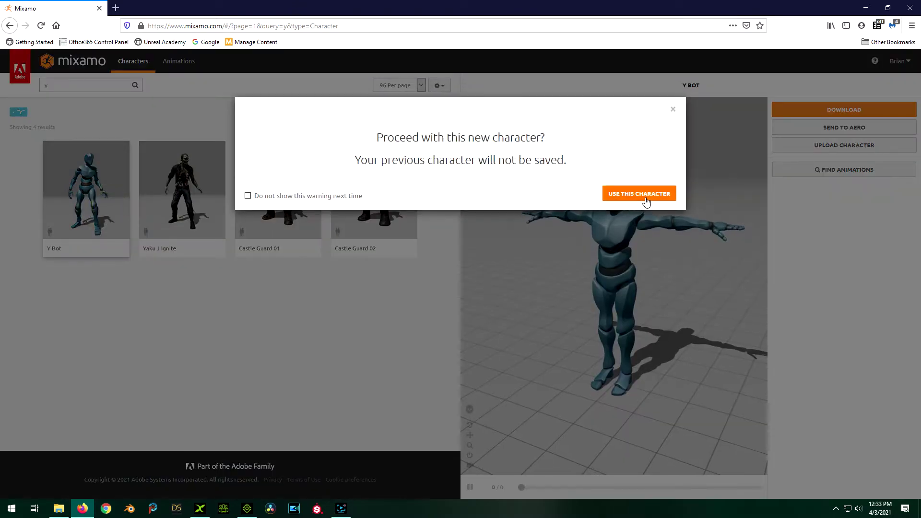
click(643, 195)
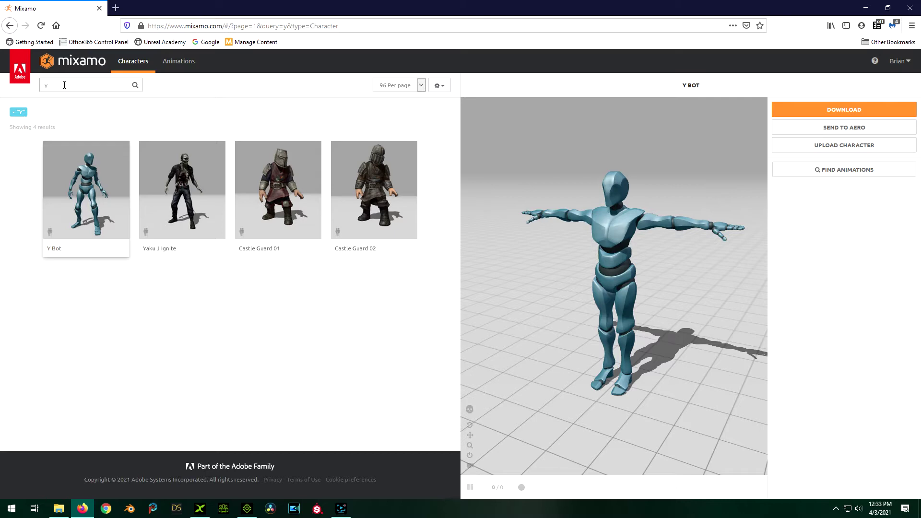
Step: Browse Animations with the old search term cleared and the Dance genre filter applied
click(182, 60)
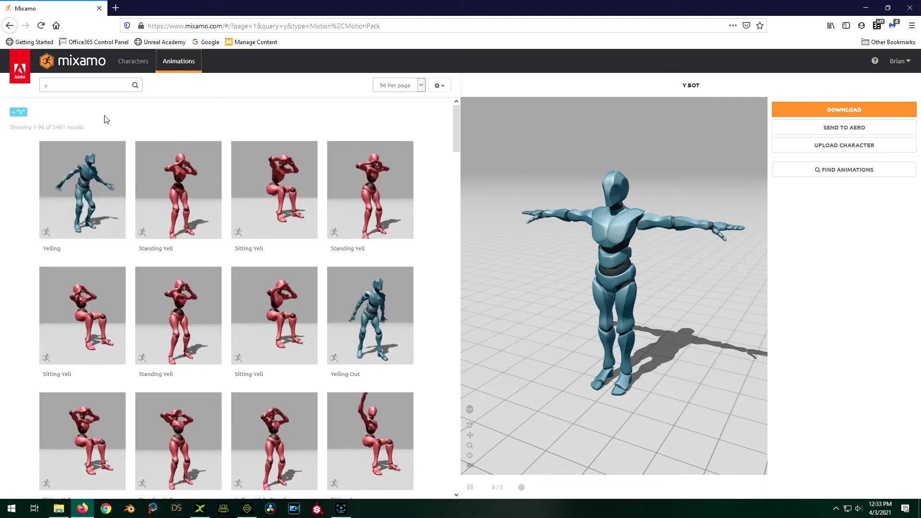
scroll(230, 118, down, 4)
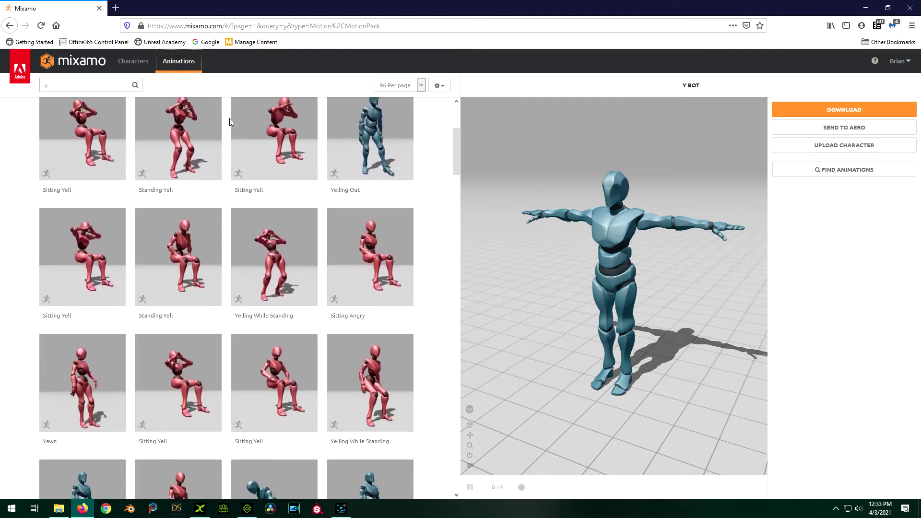
scroll(230, 118, up, 4)
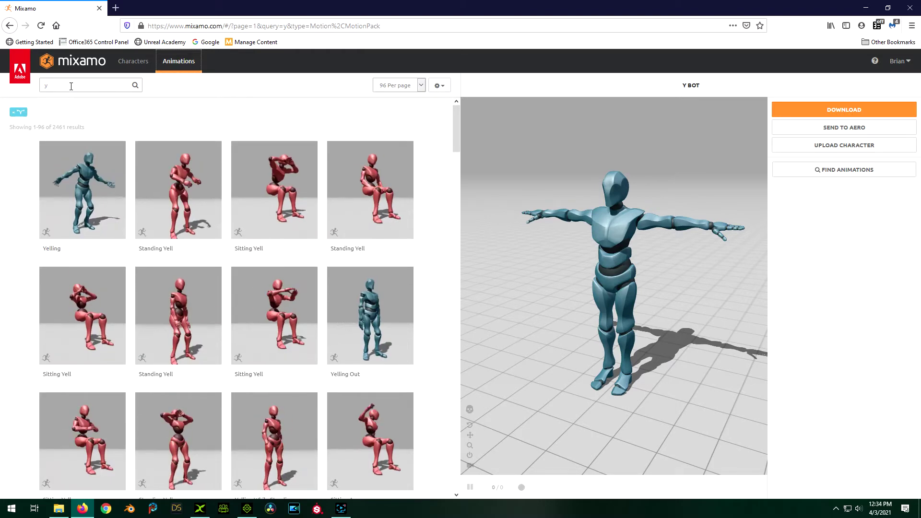
click(46, 85)
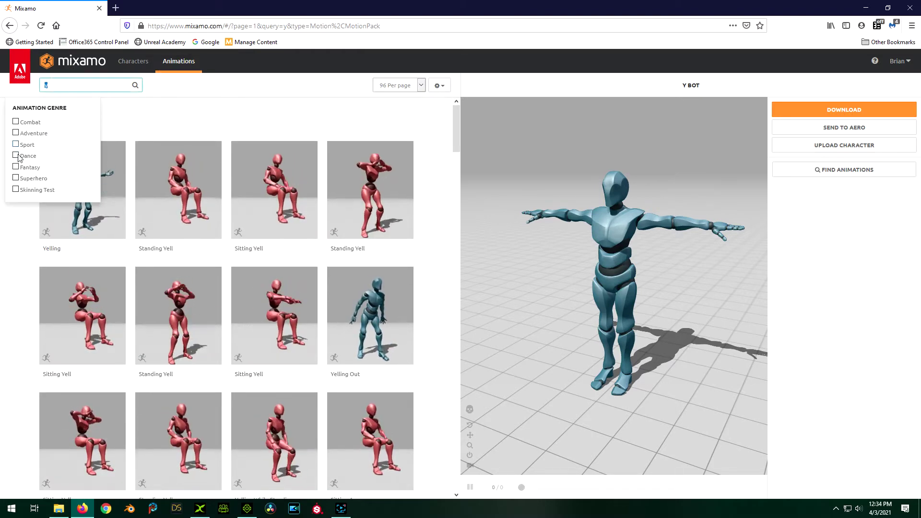
key(BackSpace)
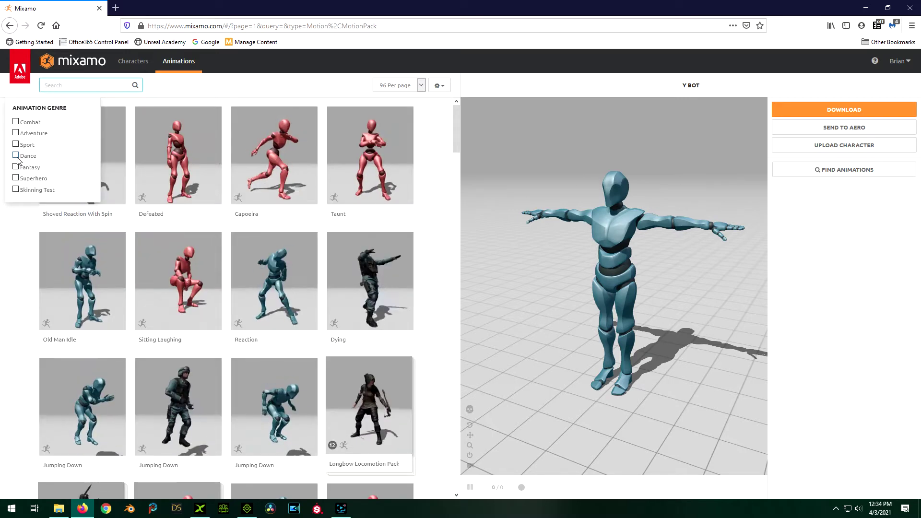
click(16, 156)
click(206, 105)
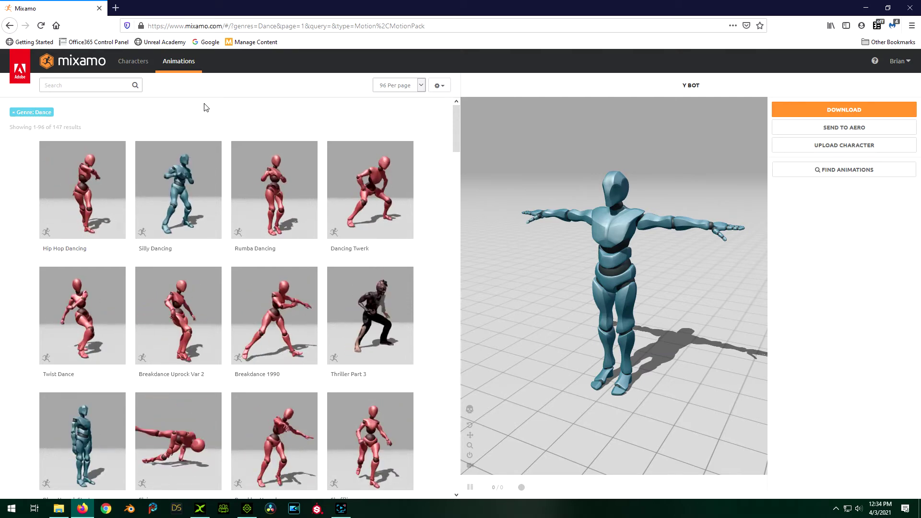
Step: Preview the second Hip Hop Dancing animation on Y Bot
scroll(222, 113, down, 10)
click(179, 182)
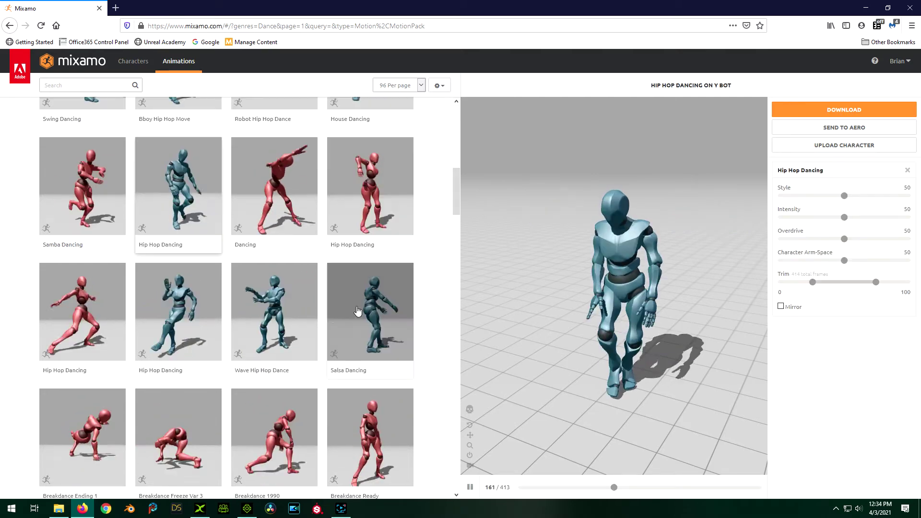
scroll(321, 321, down, 1)
click(188, 260)
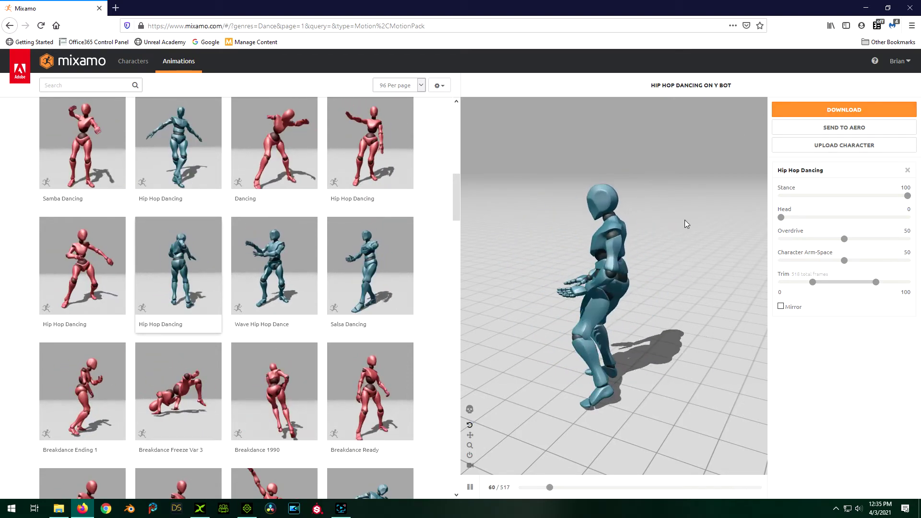
Step: Set Hip Hop Dancing's download settings to 30 frames per second, keeping FBX Binary and With Skin
click(857, 111)
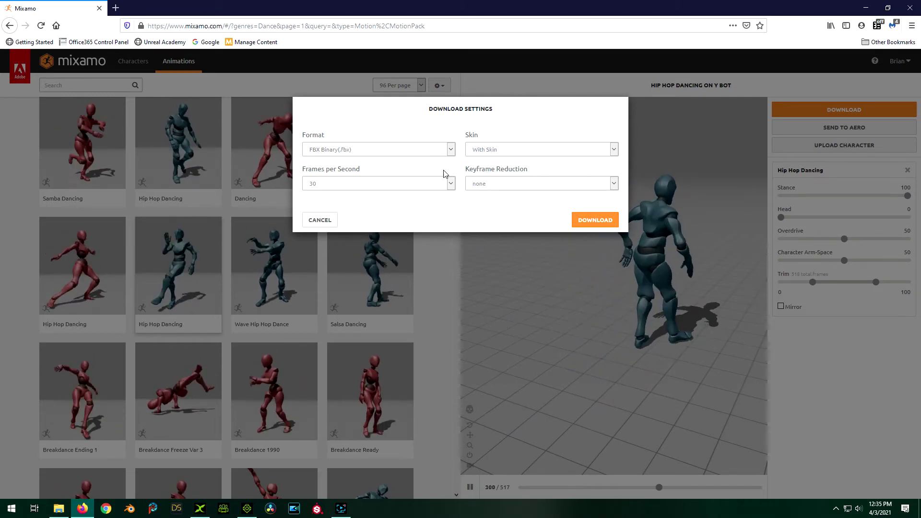
click(366, 185)
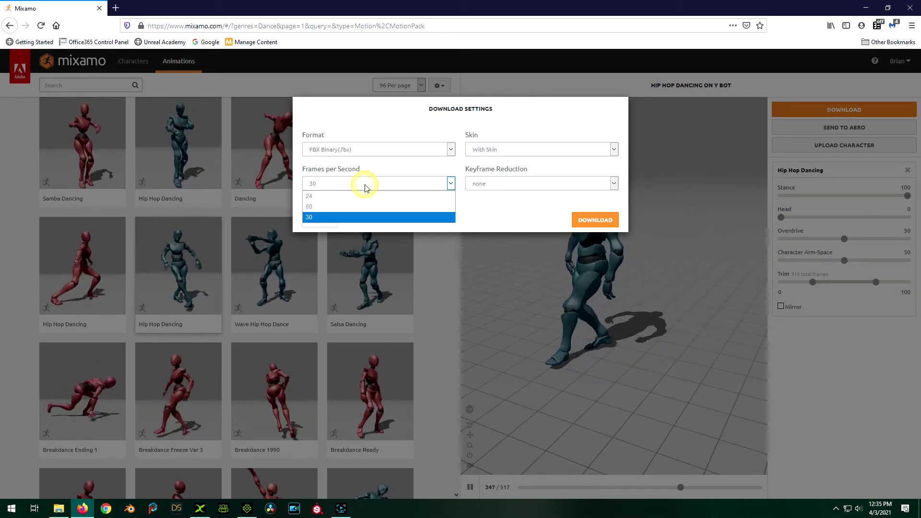
click(342, 219)
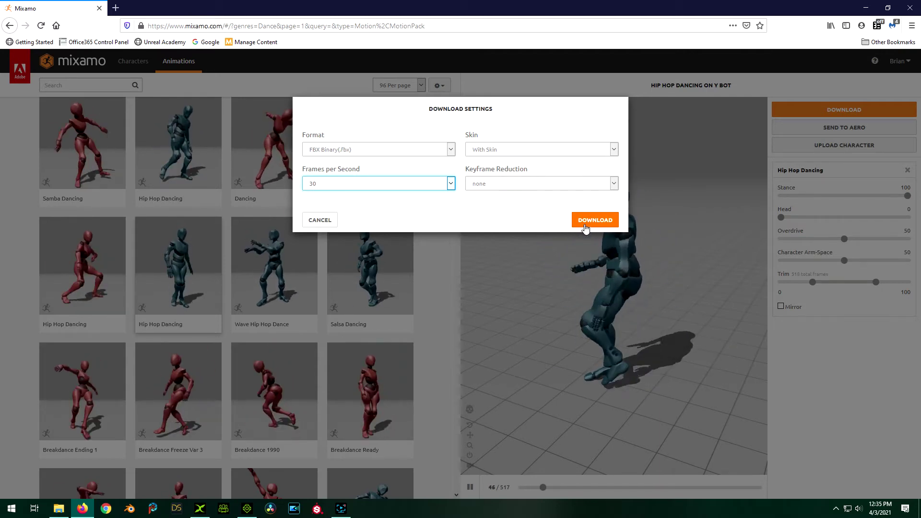
Step: Download Hip Hop Dancing.fbx into D:\Mixamo, then minimize the browser
click(601, 218)
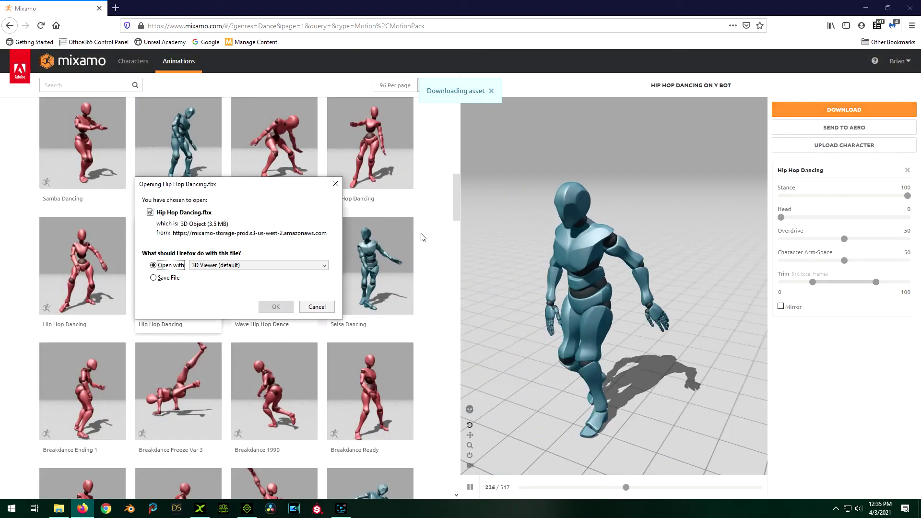
click(153, 277)
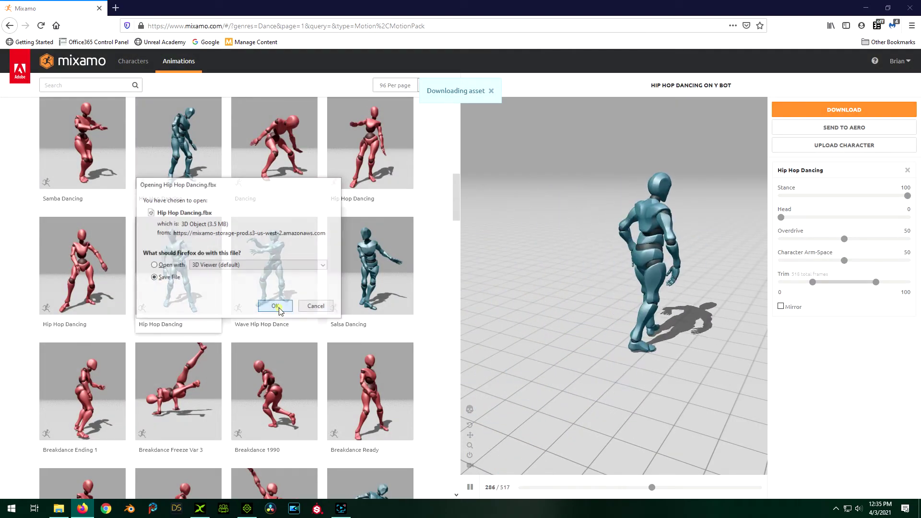
click(276, 307)
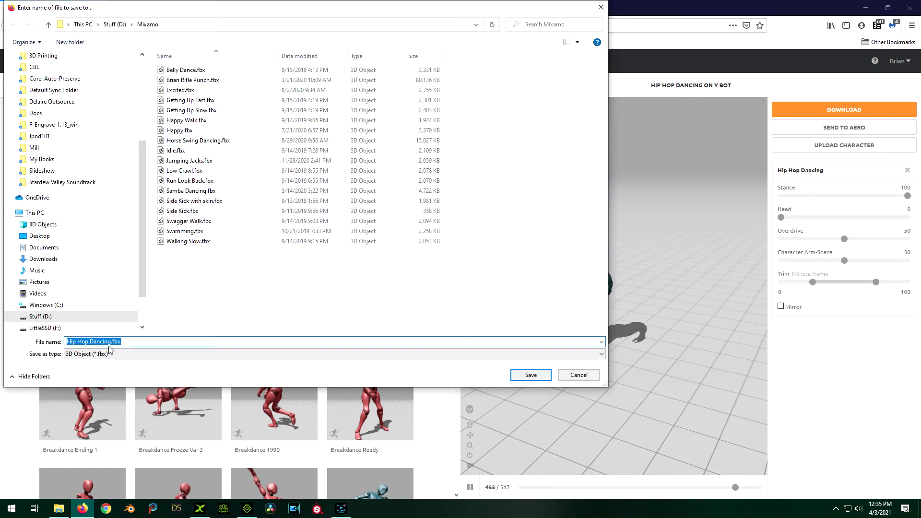
click(537, 377)
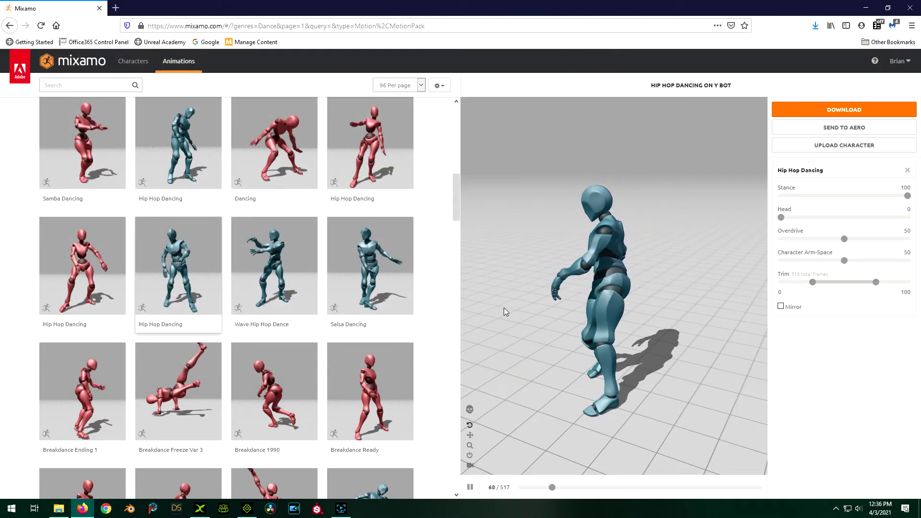
click(867, 8)
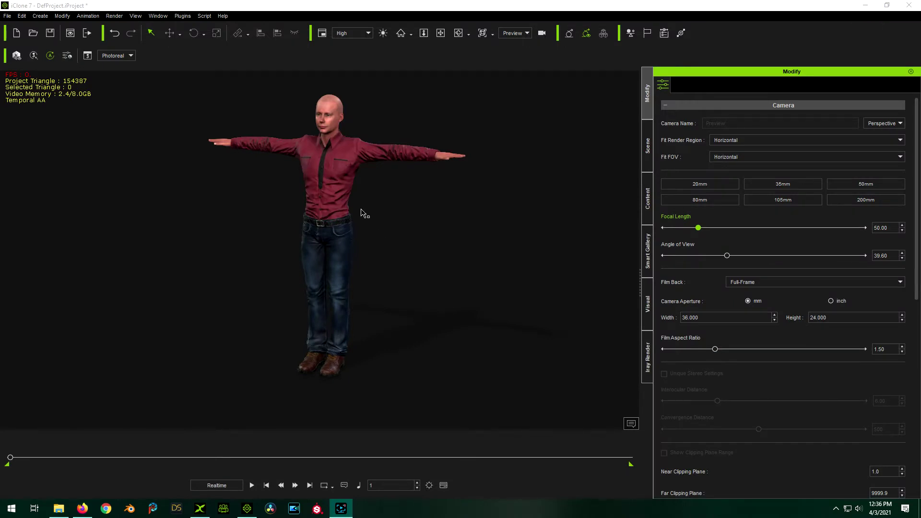
Step: Select the T-posed Brian V4 CC3+ character in the viewport to show its avatar settings
click(331, 125)
scroll(338, 89, up, 6)
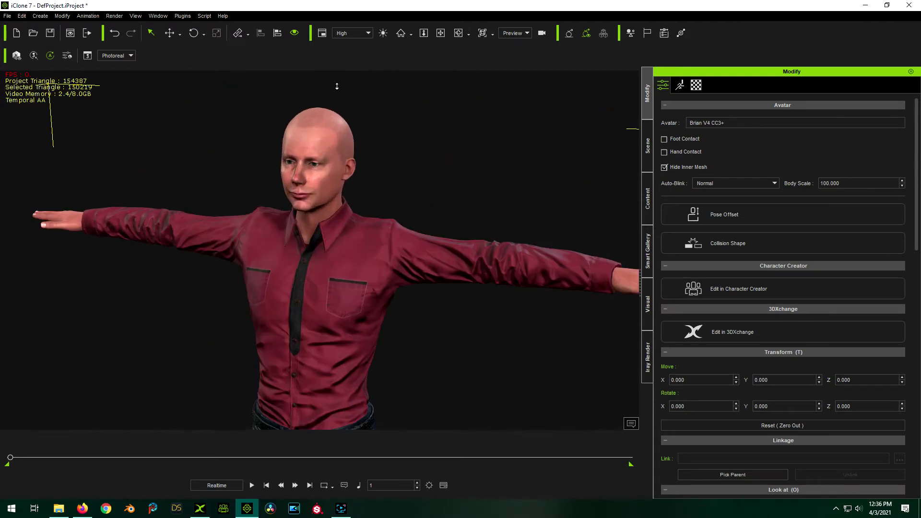
scroll(337, 86, down, 6)
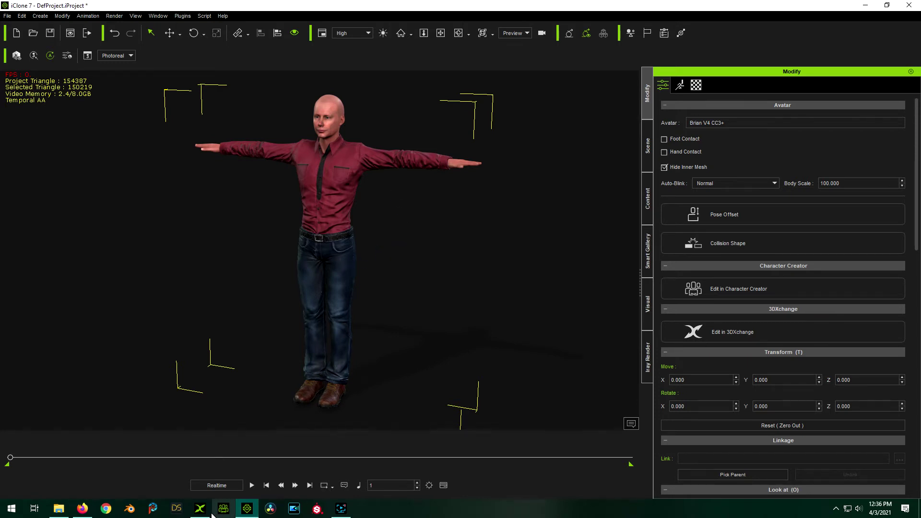
Step: In 3DXchange, open Hip Hop Dancing.fbx from the Mixamo folder
mouse_move(202, 512)
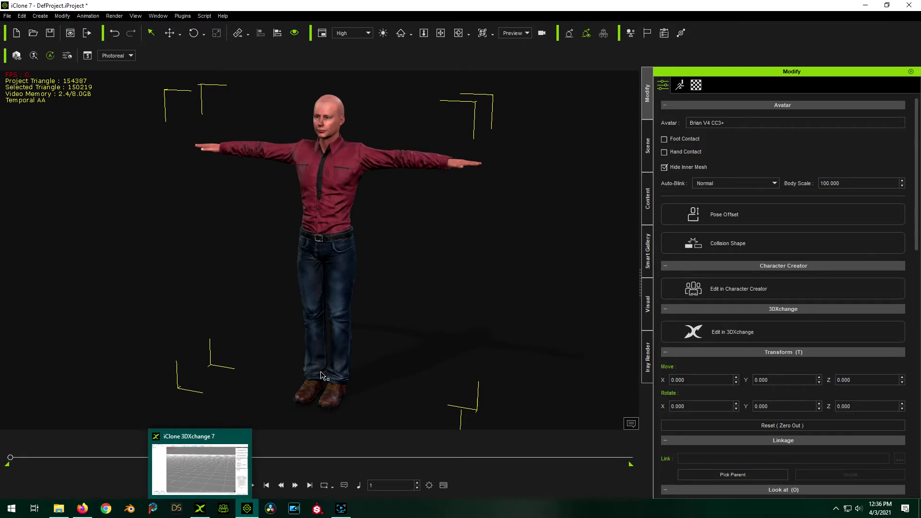
click(205, 514)
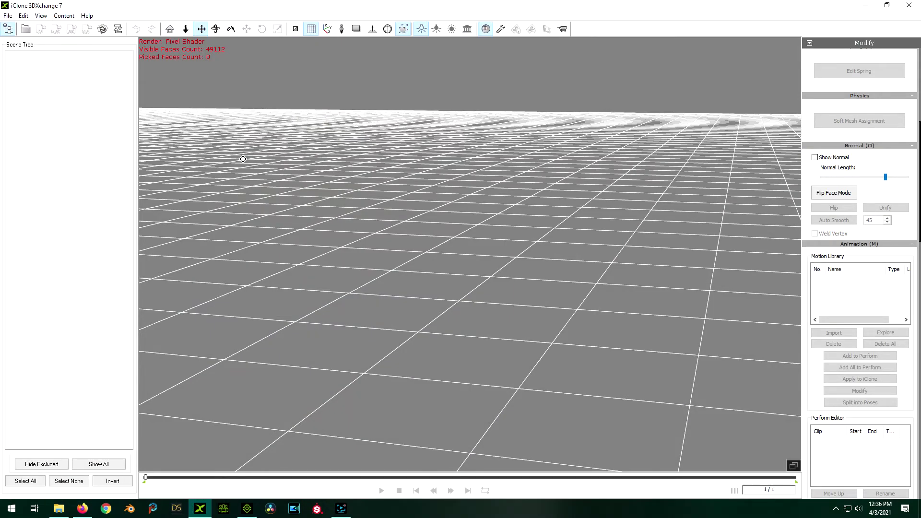
click(7, 16)
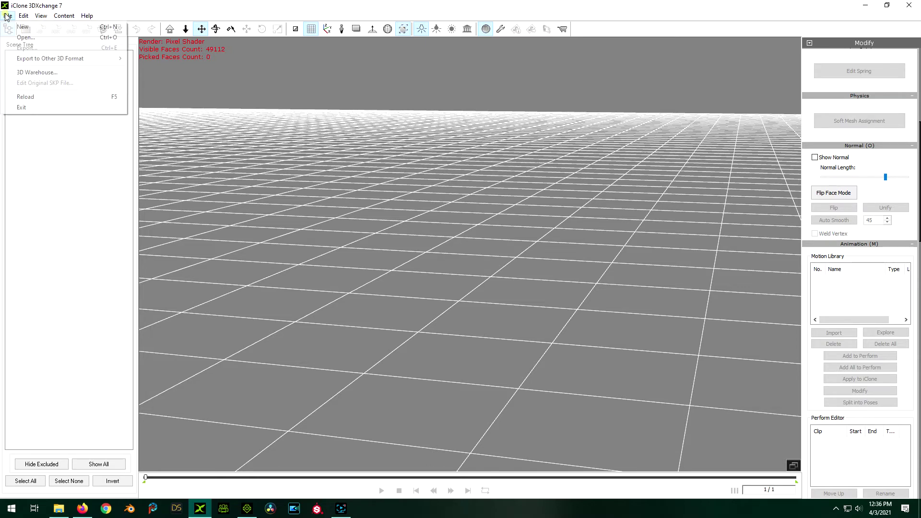
click(16, 38)
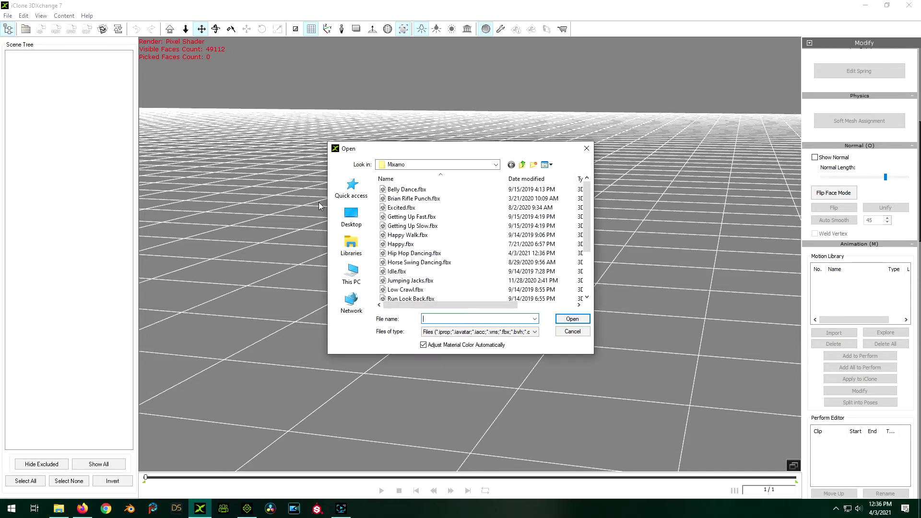
double_click(408, 254)
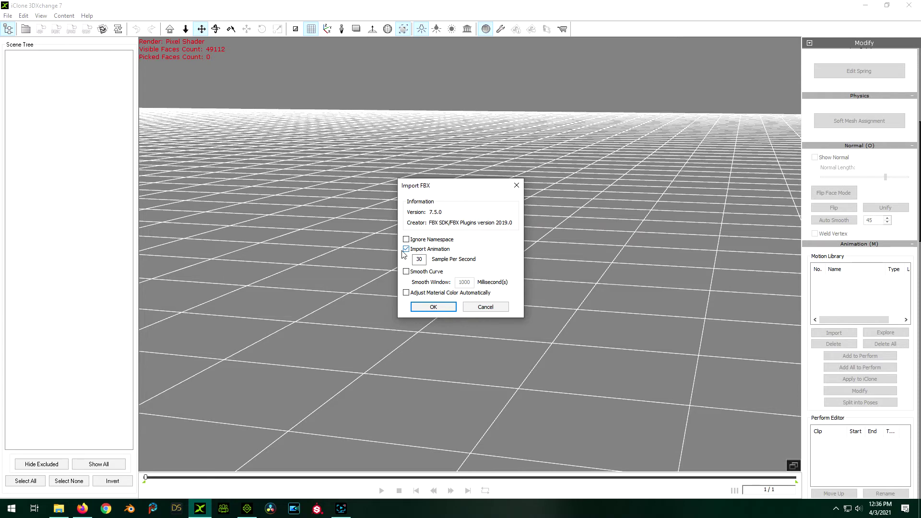
Step: Accept the FBX import options, allow auto-conversion, and skip facial animation import
click(433, 308)
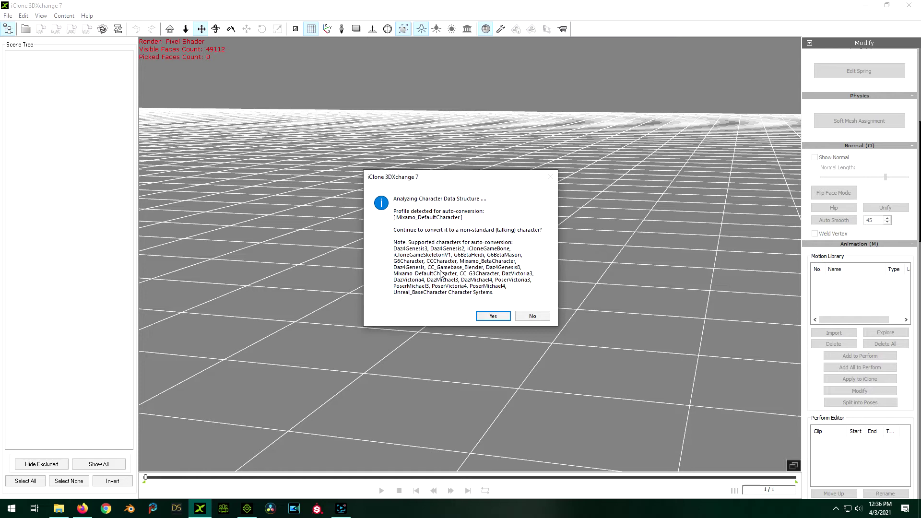
click(490, 316)
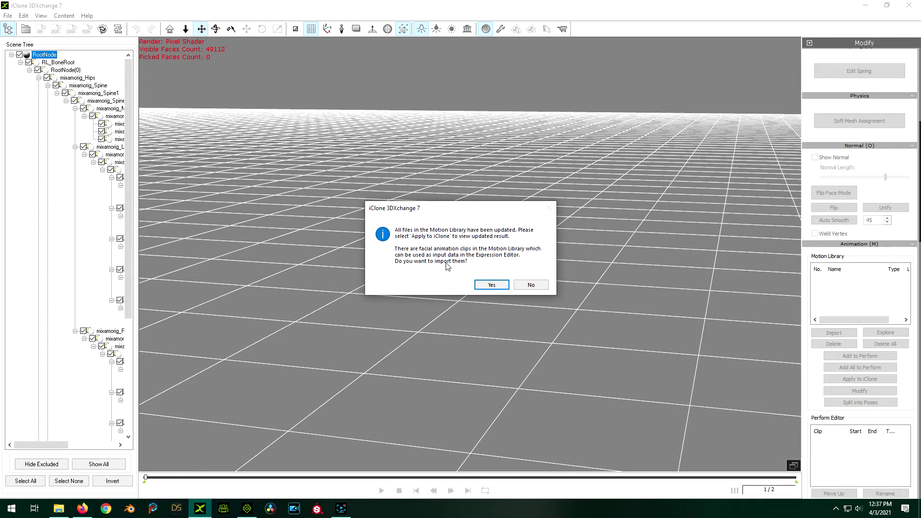
click(539, 288)
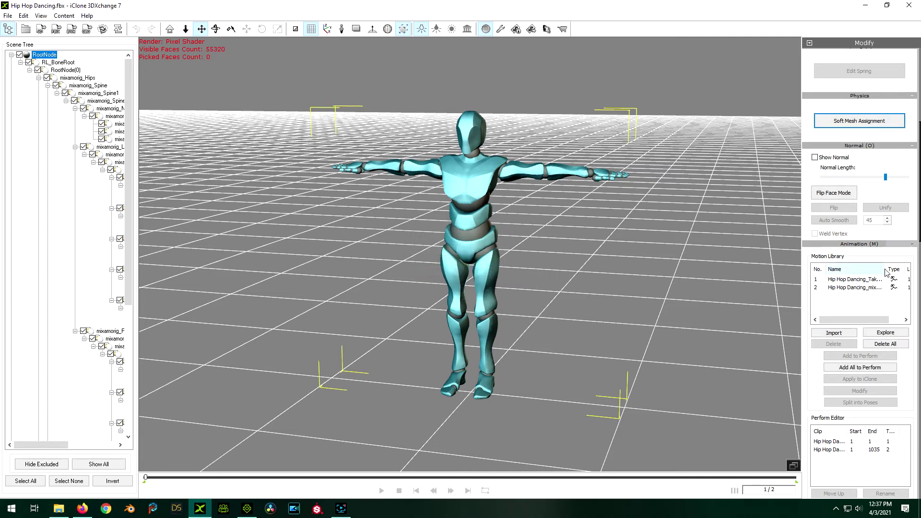
Step: Preview both Hip Hop Dancing motions from the Motion Library, ending on Hip Hop Dancing_mixamo
scroll(883, 85, up, 10)
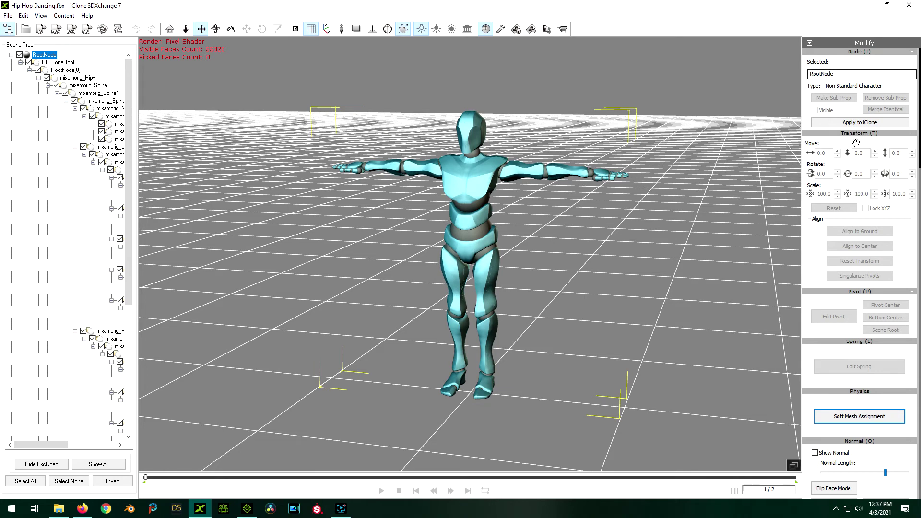
scroll(914, 207, down, 5)
scroll(913, 220, down, 3)
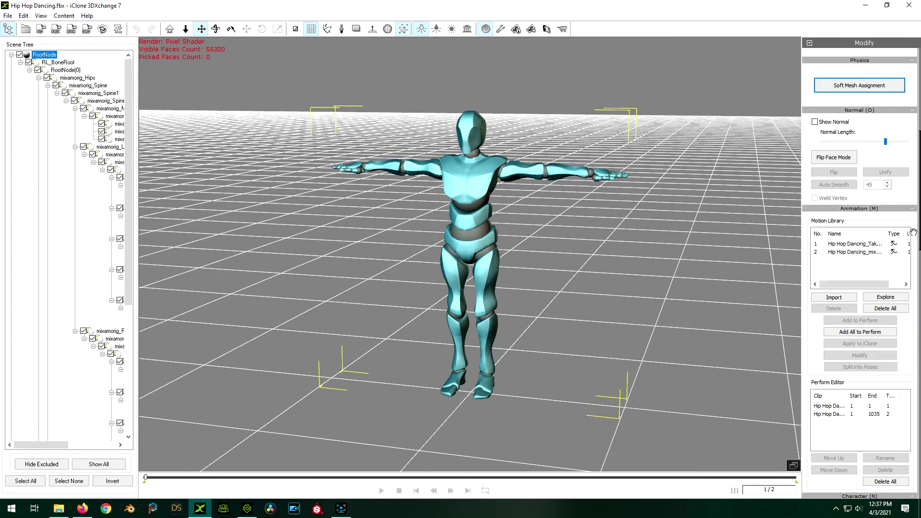
click(858, 244)
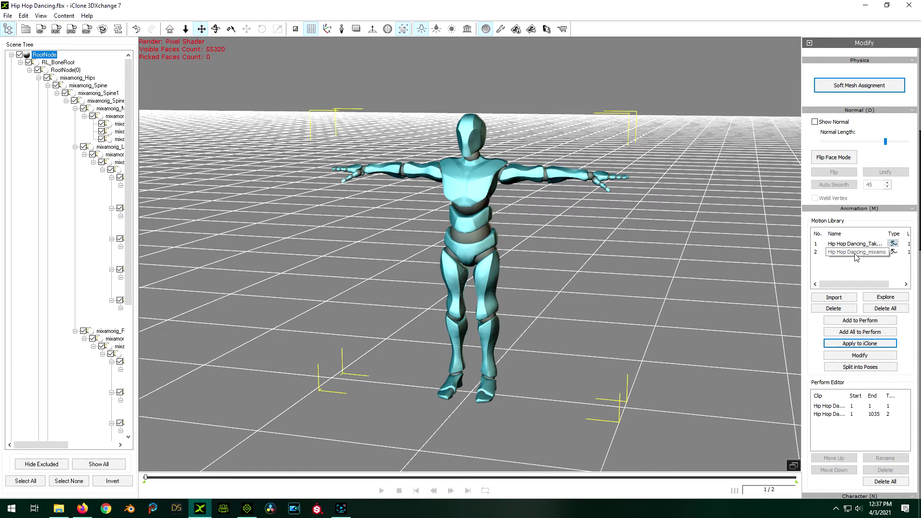
click(855, 253)
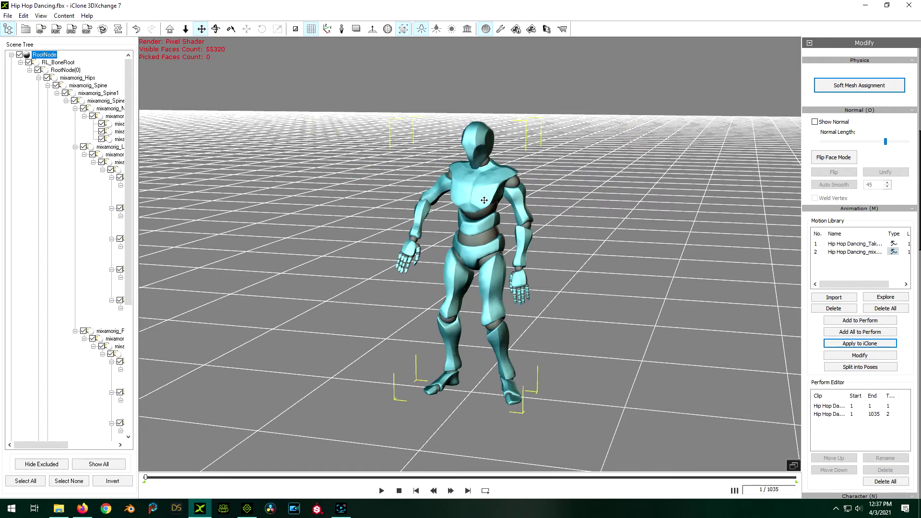
Step: Play the dance, then pause it and return to frame 1
click(381, 492)
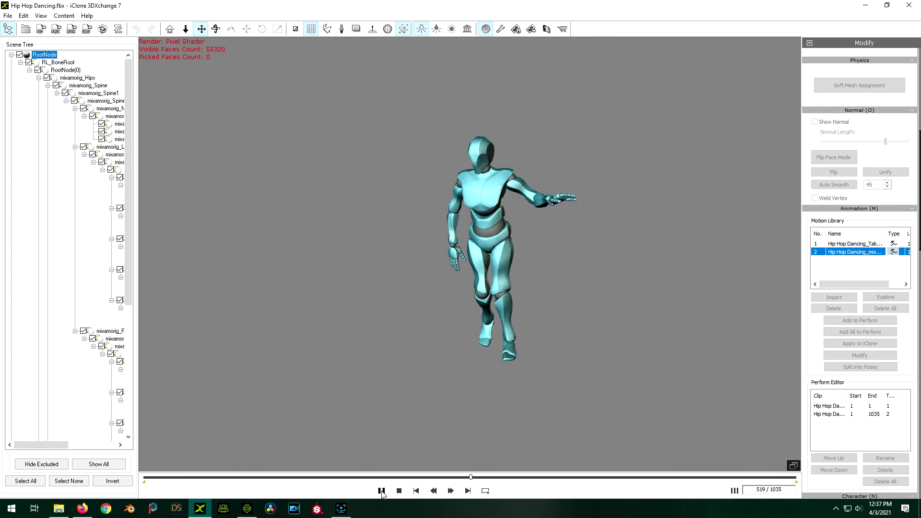
click(382, 490)
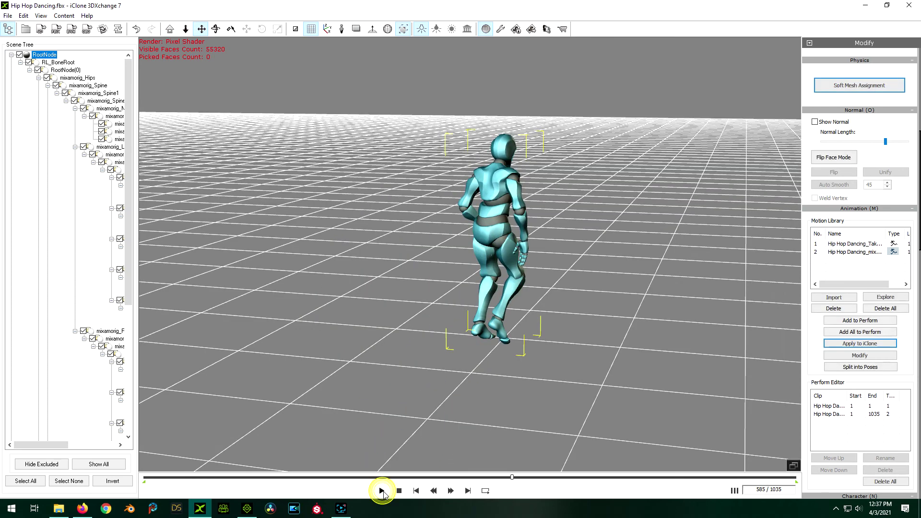
click(416, 491)
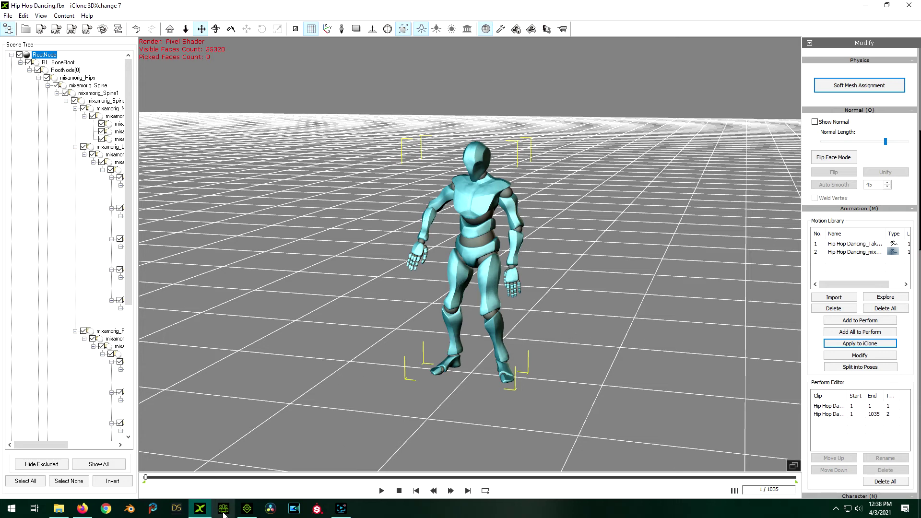
Step: Apply the Hip Hop Dancing motion to iClone and view Brian in his starting dance pose
click(247, 508)
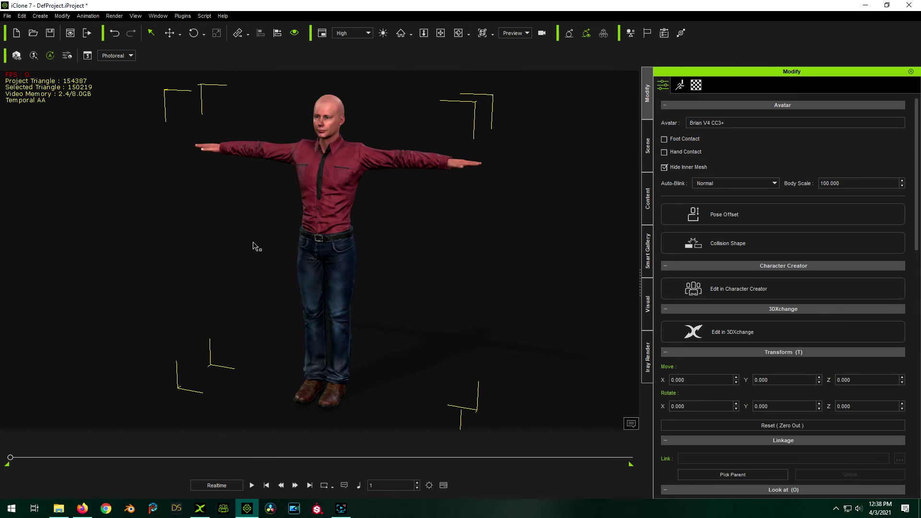
click(204, 513)
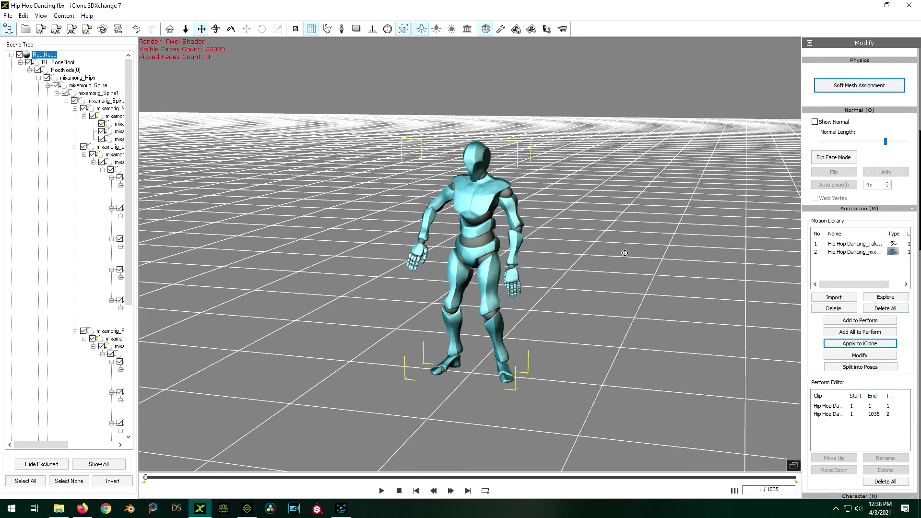
click(854, 347)
click(246, 509)
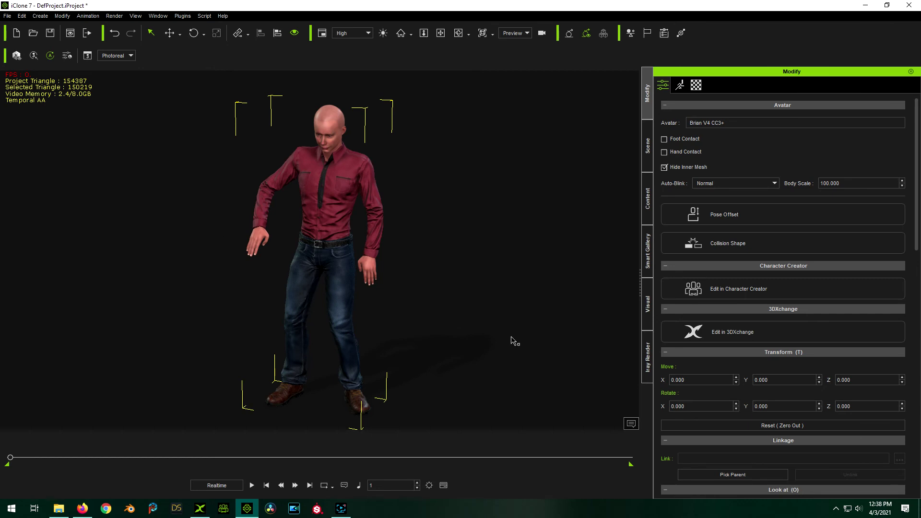
Step: Play Brian's hip hop dance on the iClone timeline and pause it at frame 1211
click(255, 486)
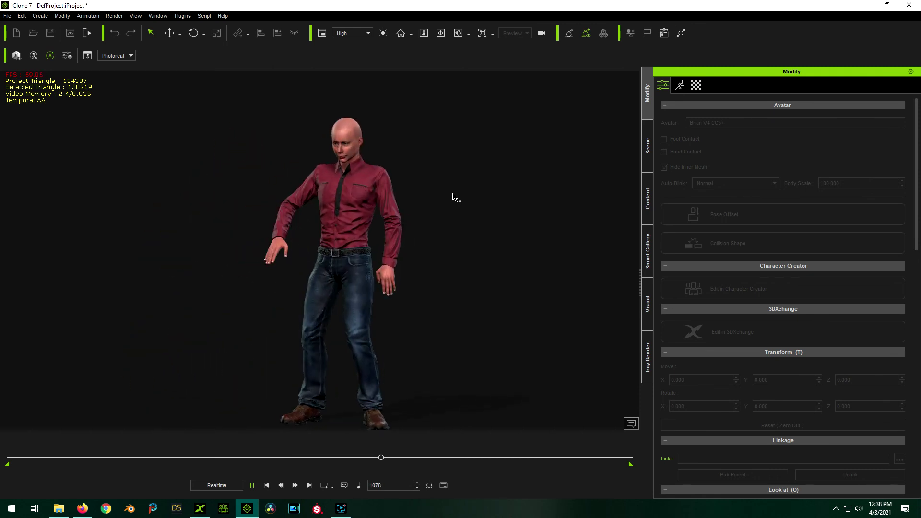
click(252, 485)
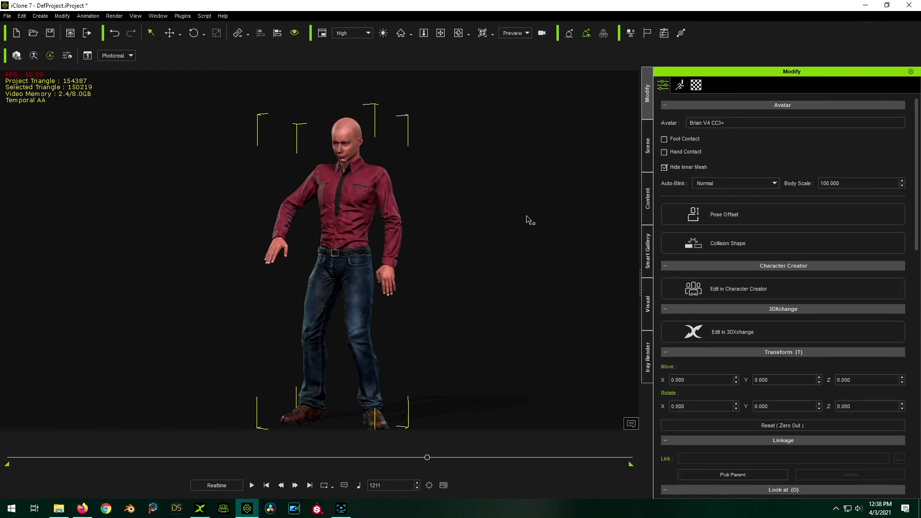